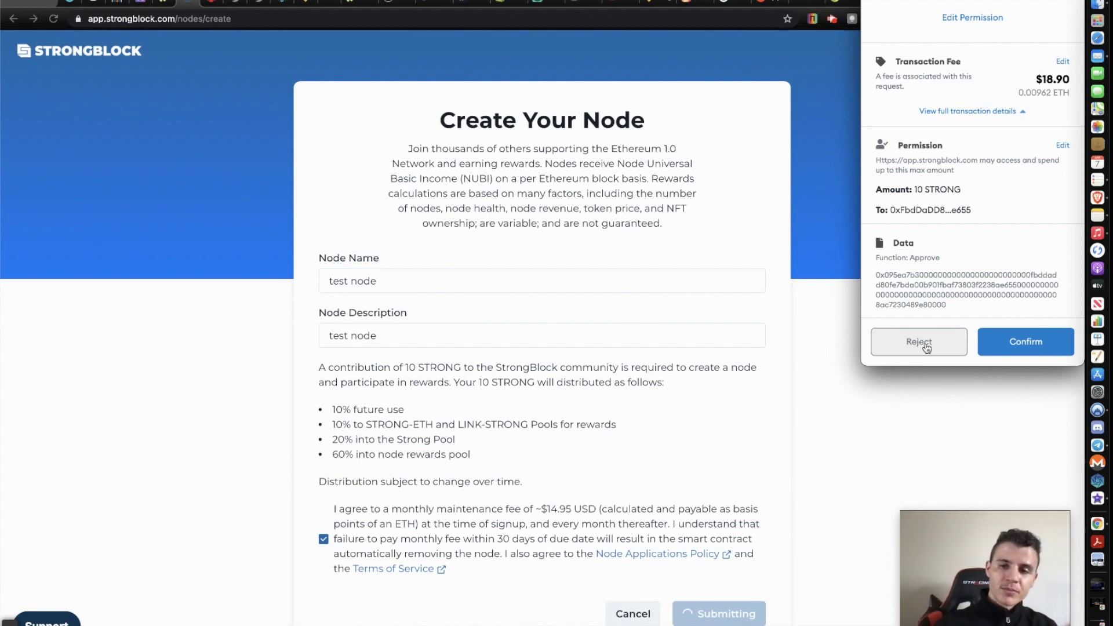
# Step: Reject the 10 STRONG spending approval request in MetaMask
pyautogui.click(925, 346)
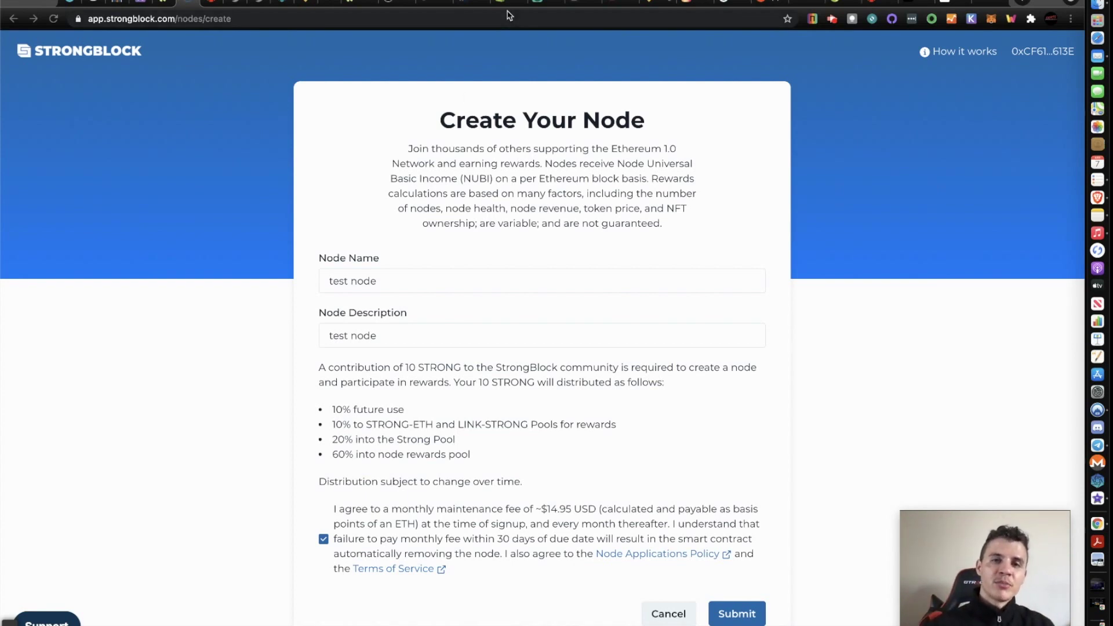
# Step: Switch to the ETH Gas Station page to check current gas prices
pyautogui.click(582, 5)
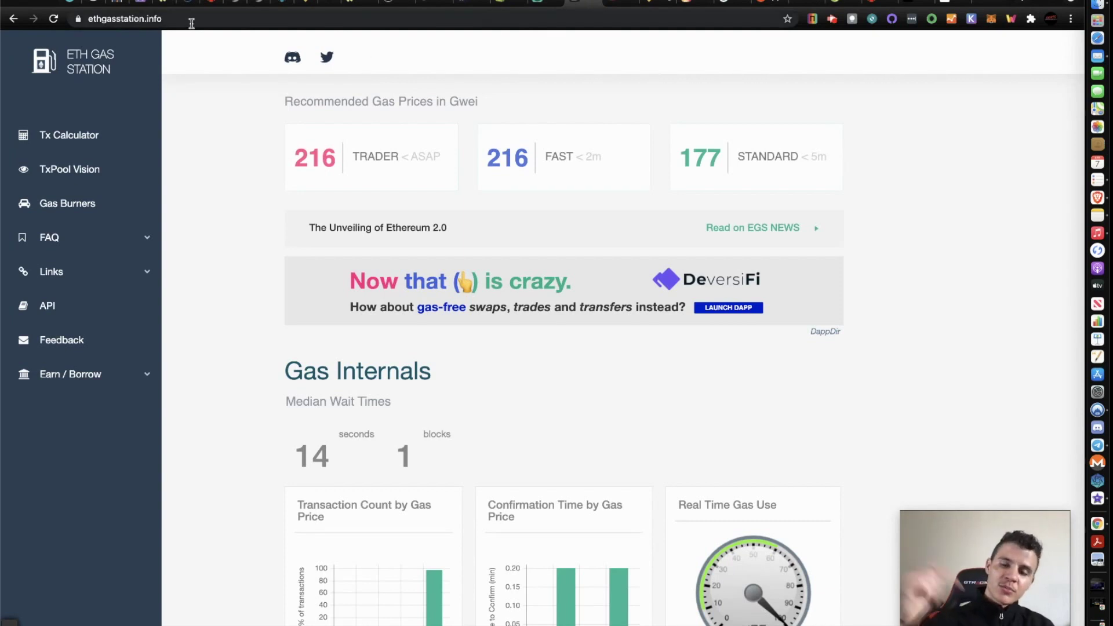
# Step: Refresh the ETH Gas Station prices, then start entering the Node 9 name in StrongBlock
pyautogui.click(53, 19)
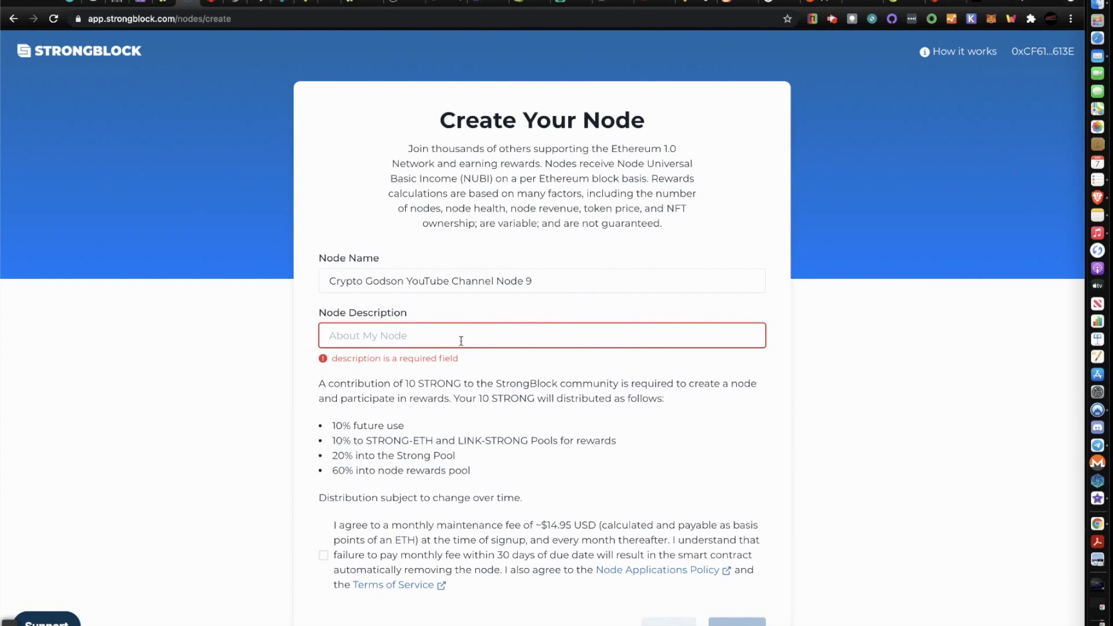
pyautogui.write('@Cryt')
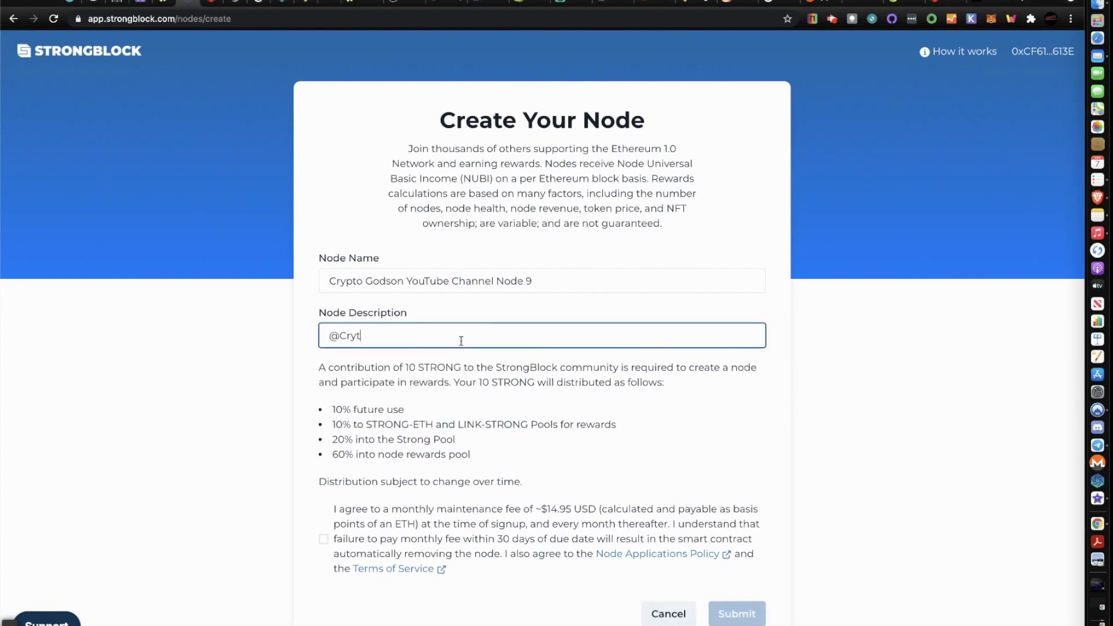
# Step: Complete the Node 9 entry, accept the monthly maintenance fee terms, and submit the node form
pyautogui.press('BackSpace')
pyautogui.write('ptoGodson ')
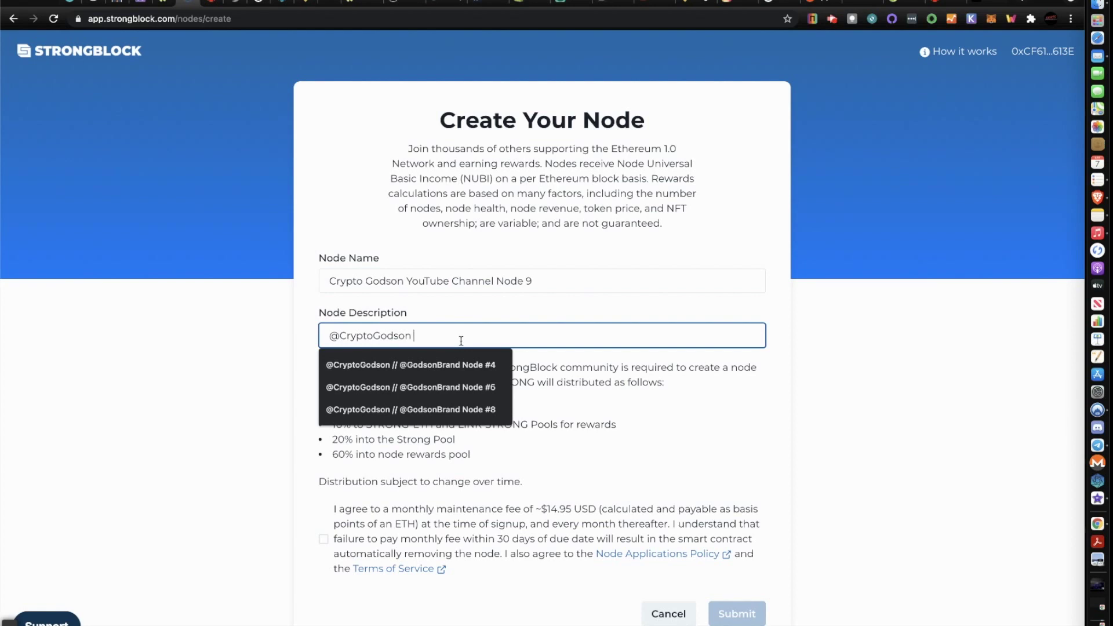
pyautogui.write('Node')
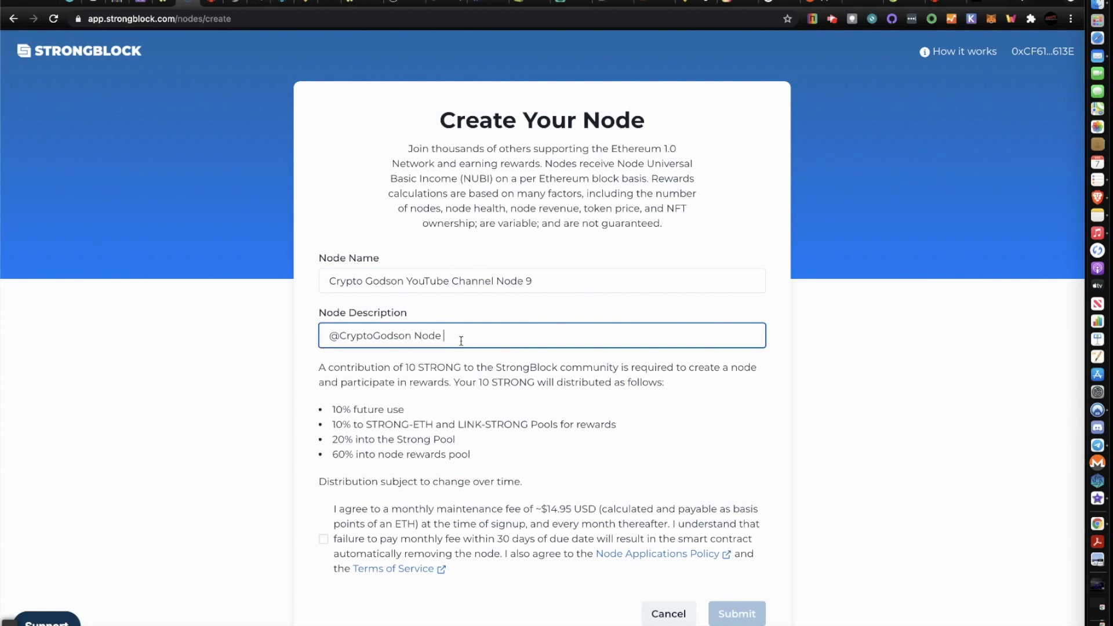
pyautogui.write(' 9')
pyautogui.click(323, 539)
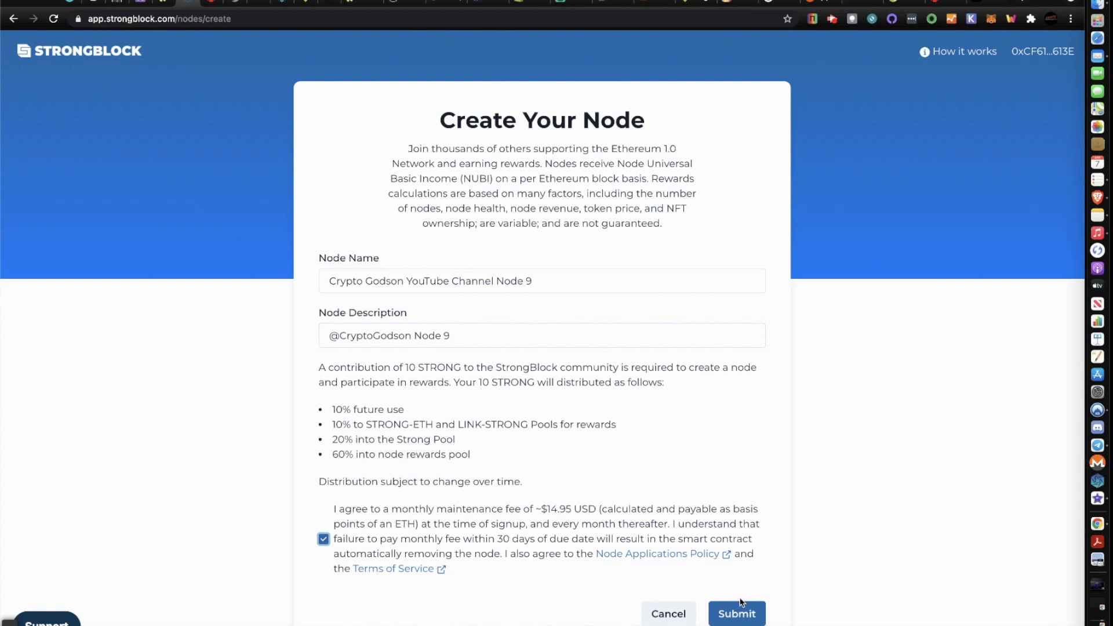
pyautogui.click(746, 615)
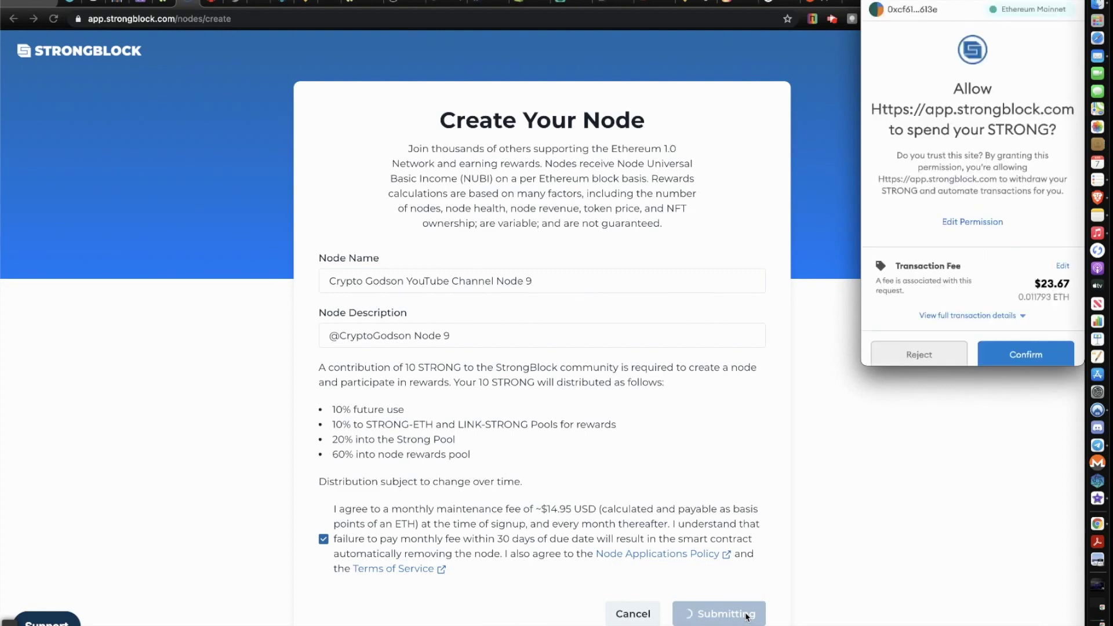
pyautogui.scroll(-1, 1041, 342)
# Step: Approve the STRONG spend in MetaMask and check the node transaction on Etherscan
pyautogui.click(1040, 341)
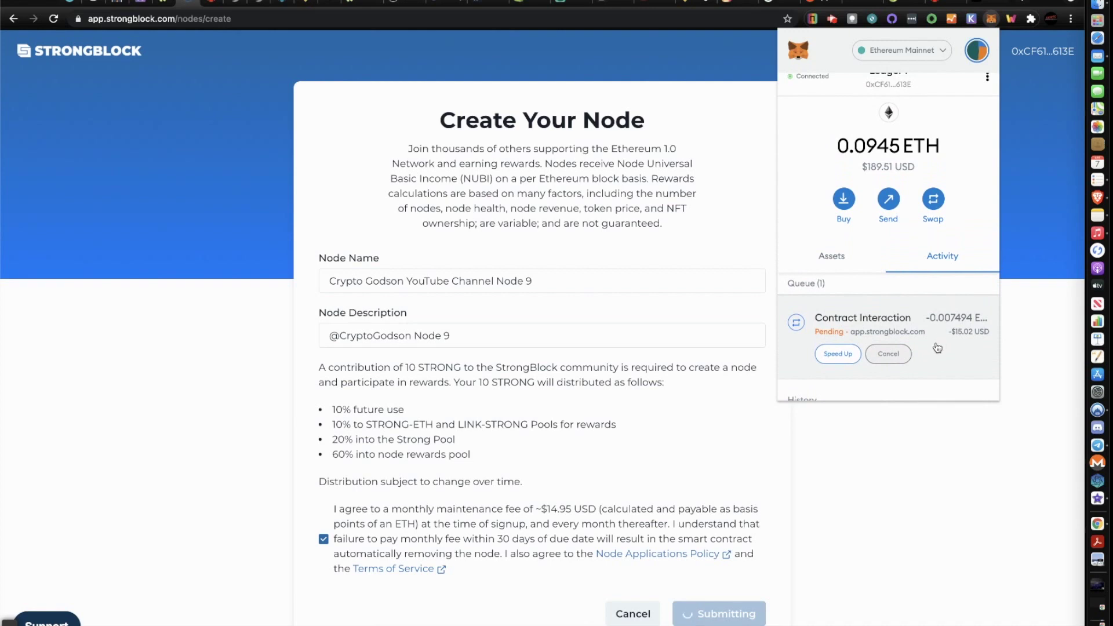
pyautogui.click(938, 348)
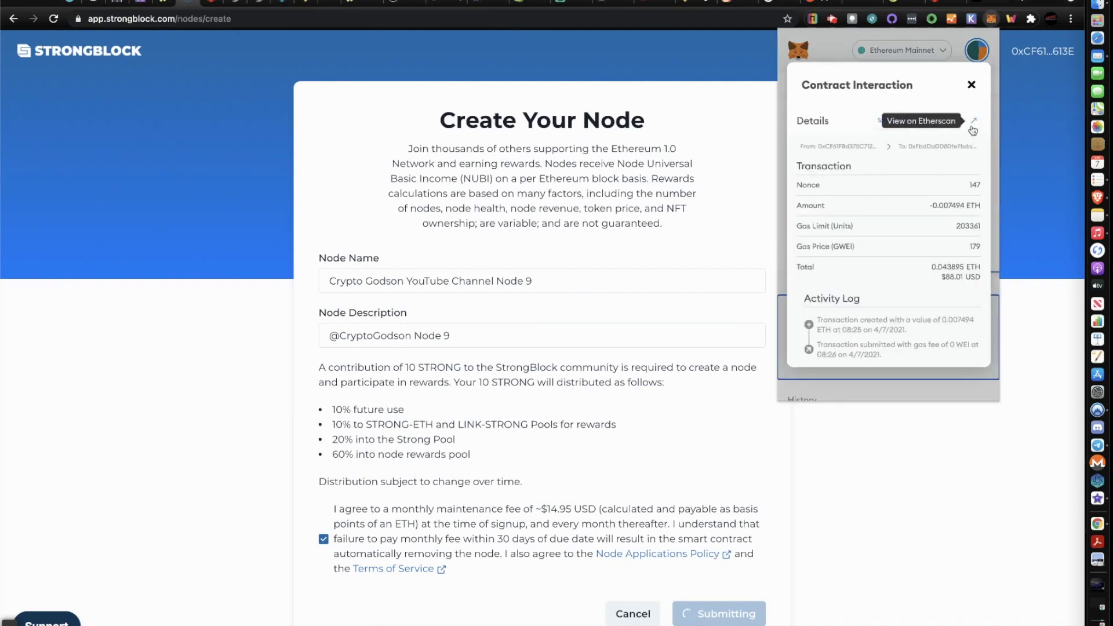
pyautogui.click(973, 123)
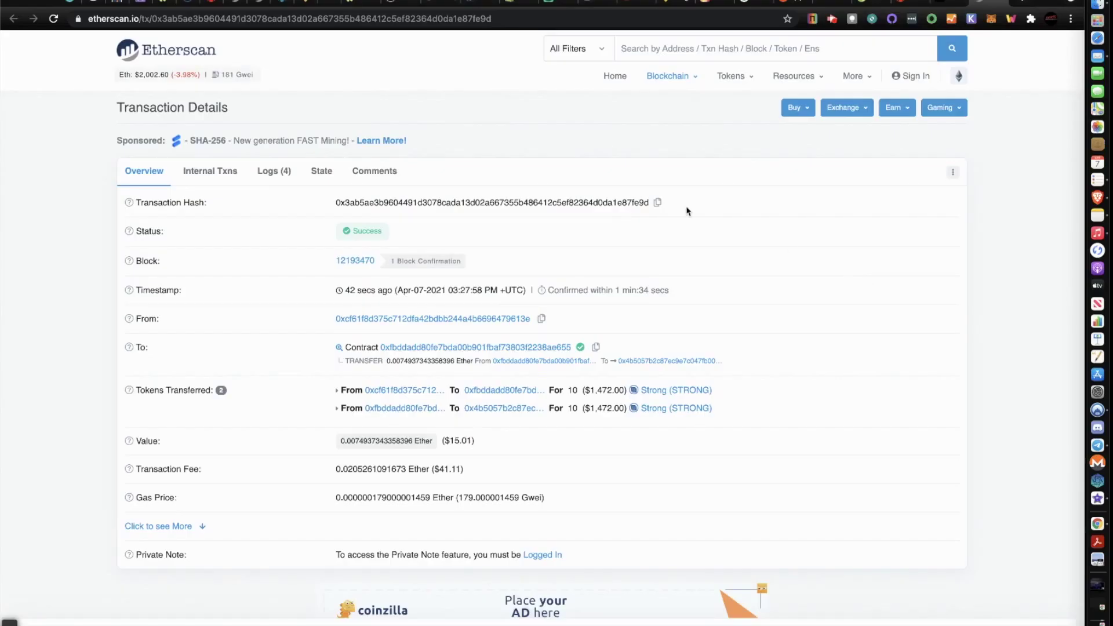
pyautogui.click(193, 3)
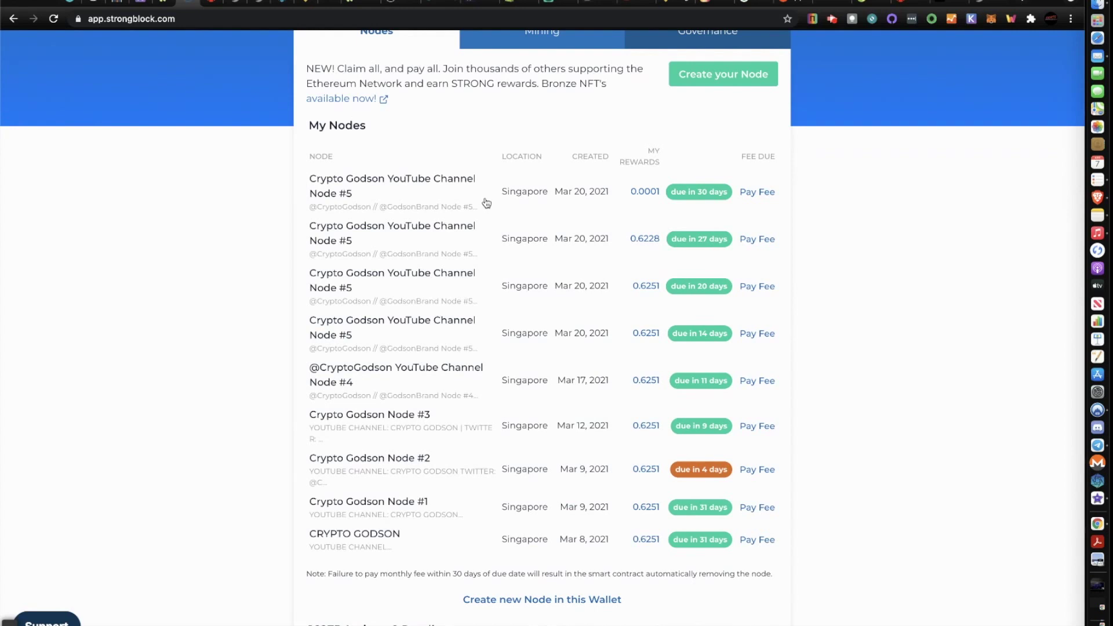
# Step: Start paying the monthly fee for the node due in 4 days
pyautogui.click(765, 472)
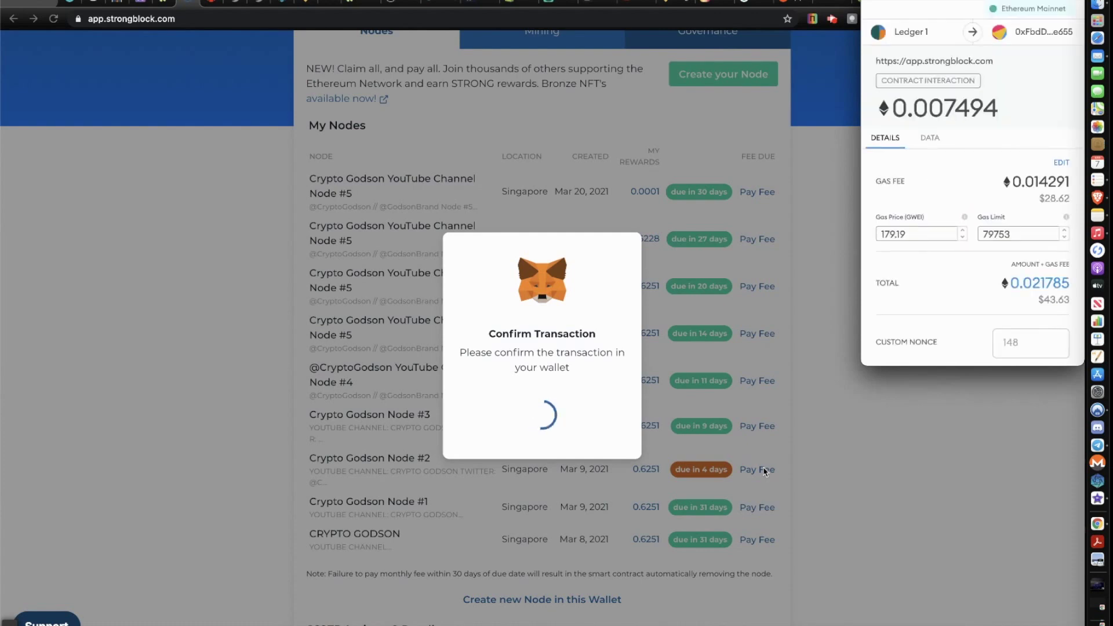
# Step: Confirm the node fee payment transaction in MetaMask
pyautogui.scroll(-2, 1049, 320)
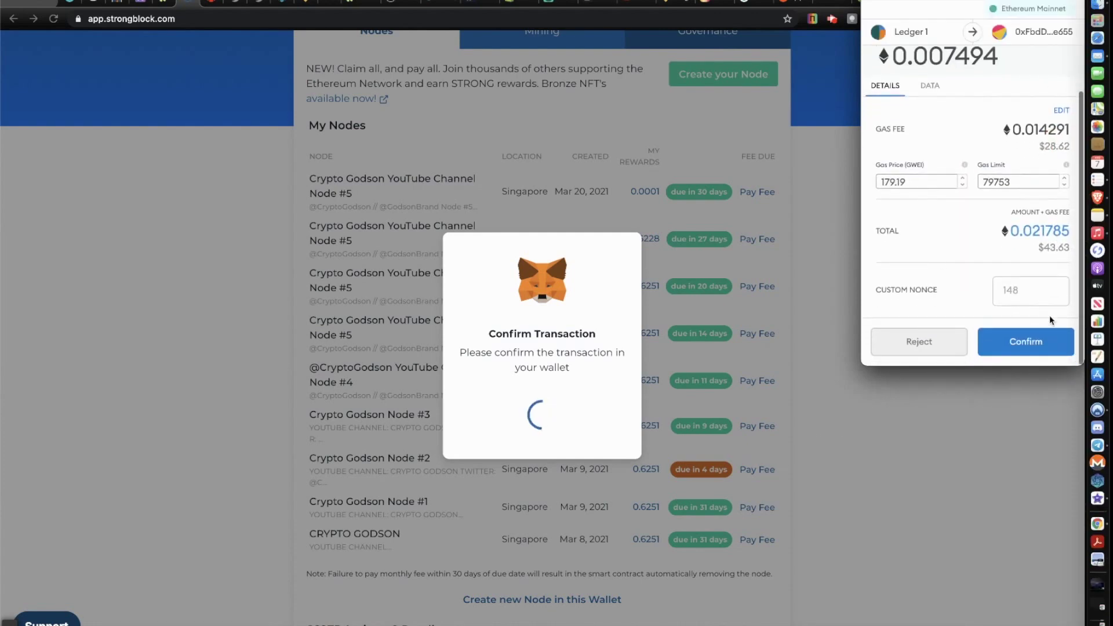
pyautogui.click(1035, 341)
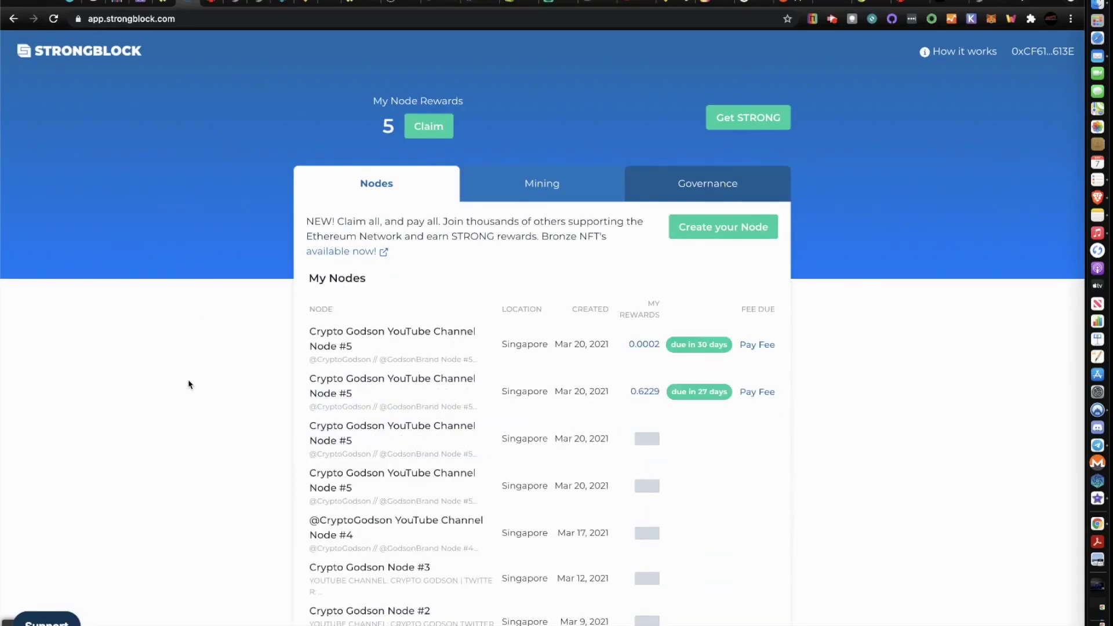
# Step: Scroll down to the My Nodes list with 4.7923 rewards available
pyautogui.scroll(-3, 189, 384)
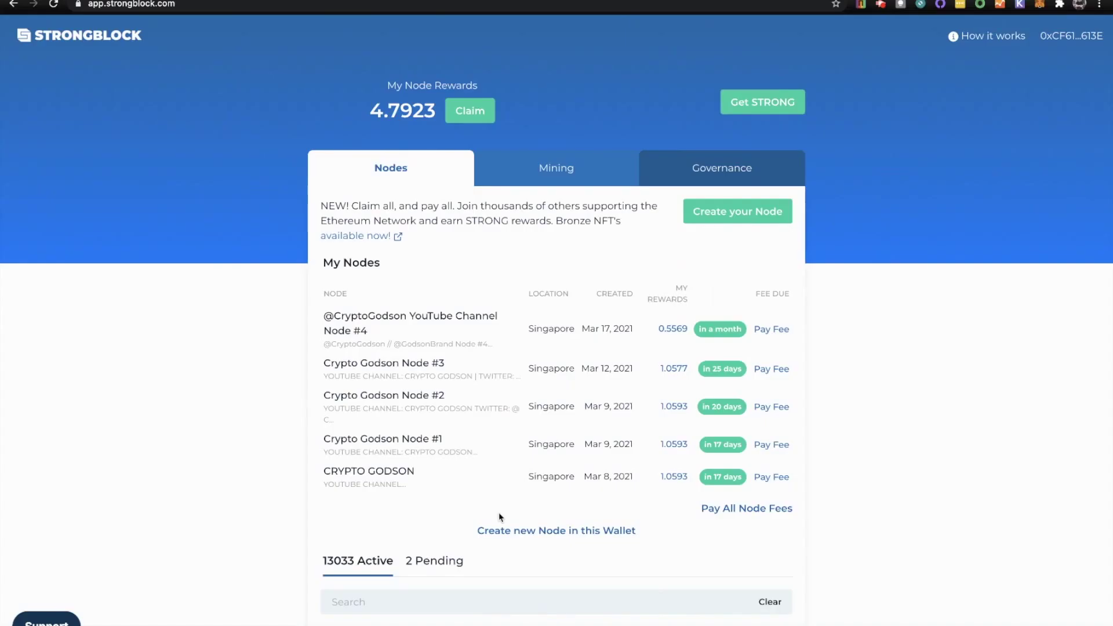
# Step: Claim the 4.7923 node rewards to My Wallet
pyautogui.click(469, 113)
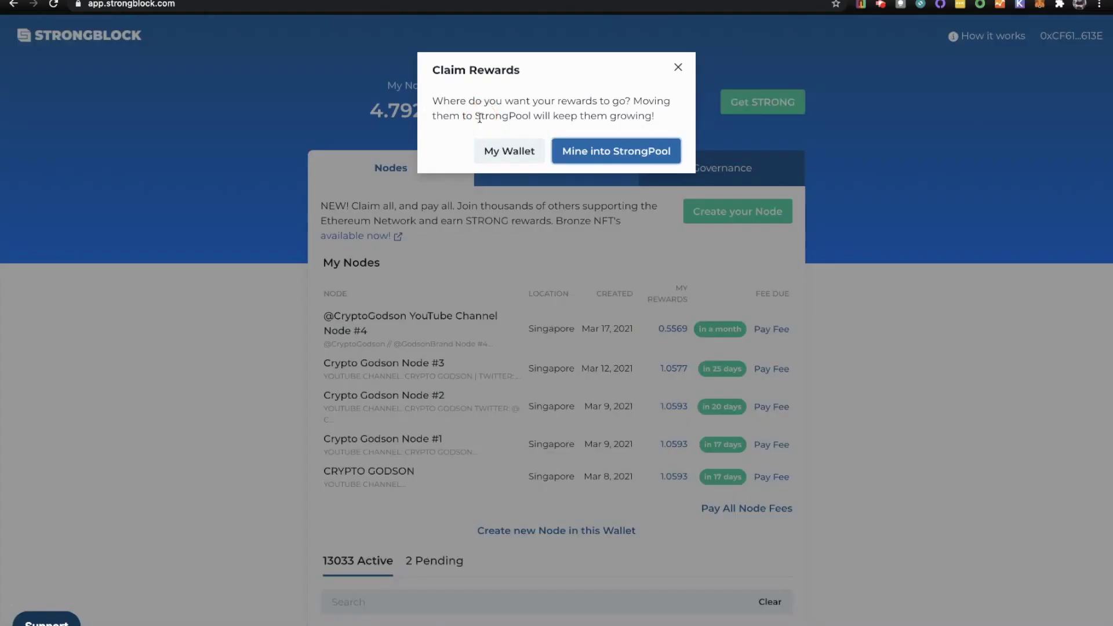
pyautogui.click(504, 151)
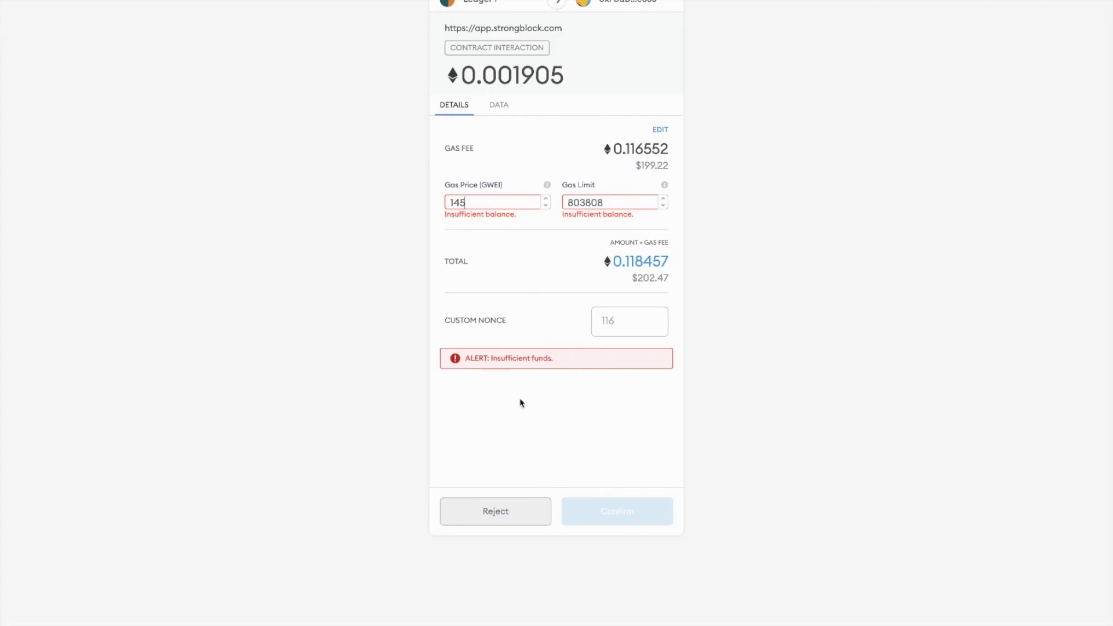
# Step: Reject the underfunded claim and bring up Coinbase's Buy form for Ethereum
pyautogui.click(512, 511)
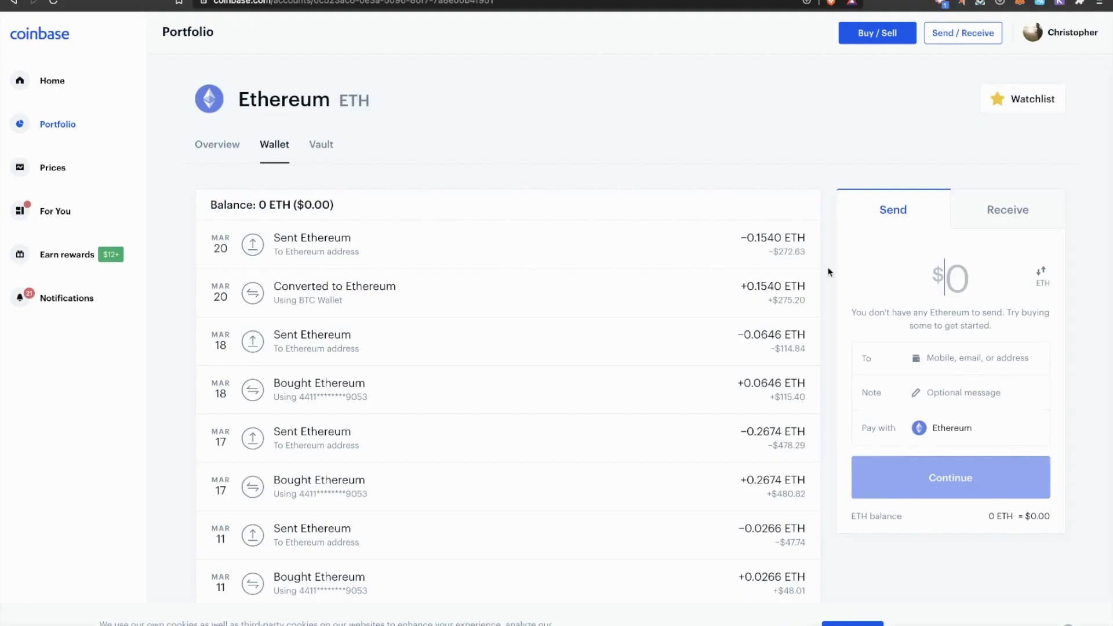
pyautogui.click(877, 33)
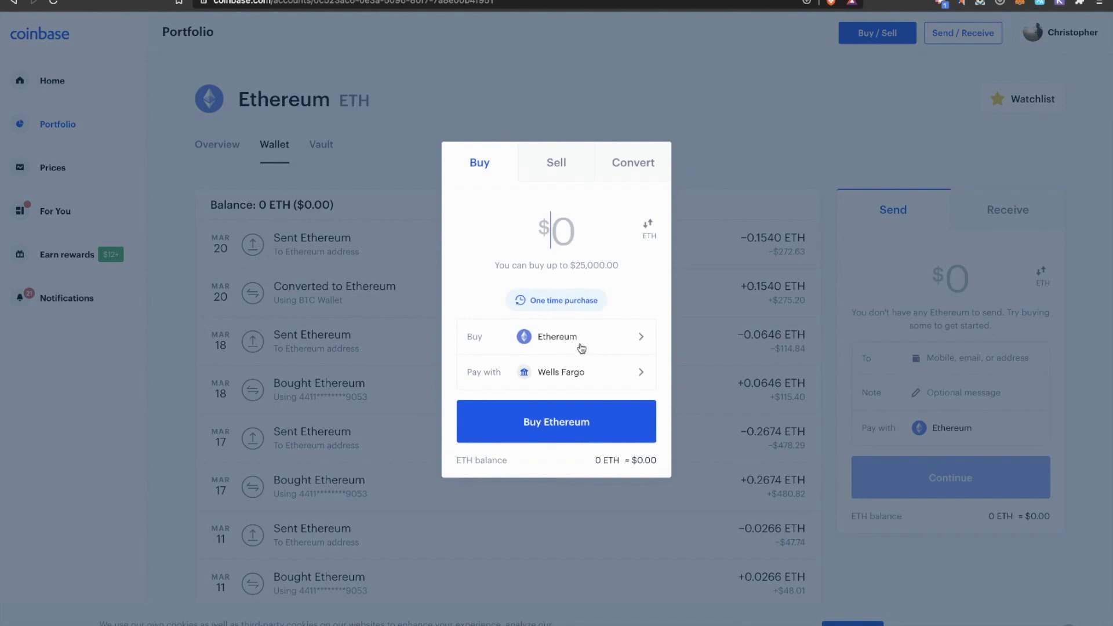
# Step: Buy $130 of Ethereum with the Chase Visa card, then reload the wallet page
pyautogui.click(583, 368)
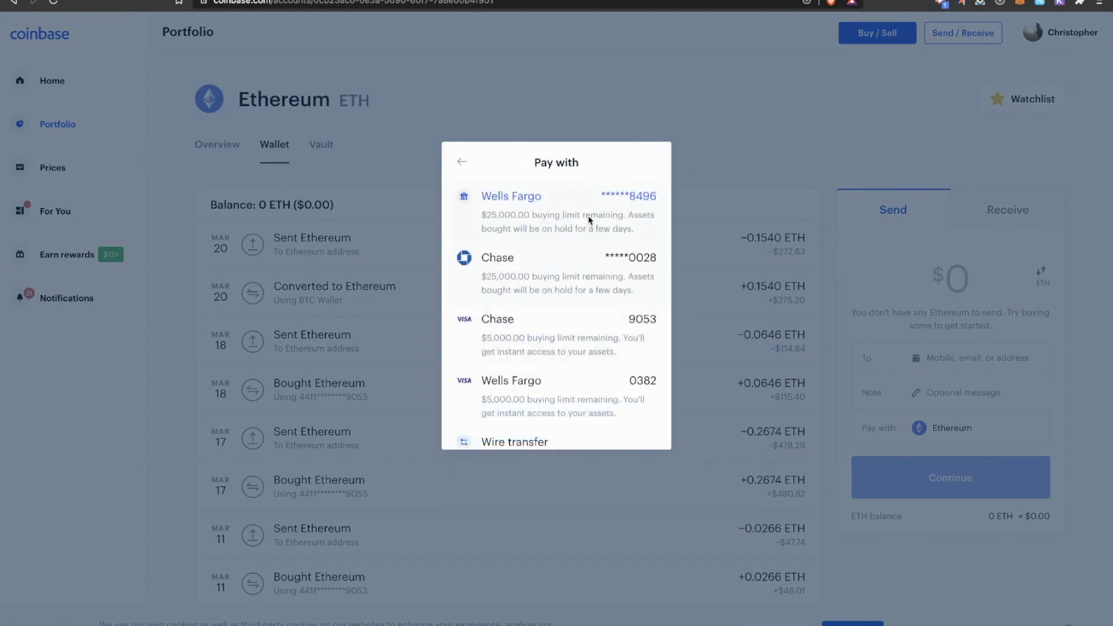
pyautogui.click(593, 341)
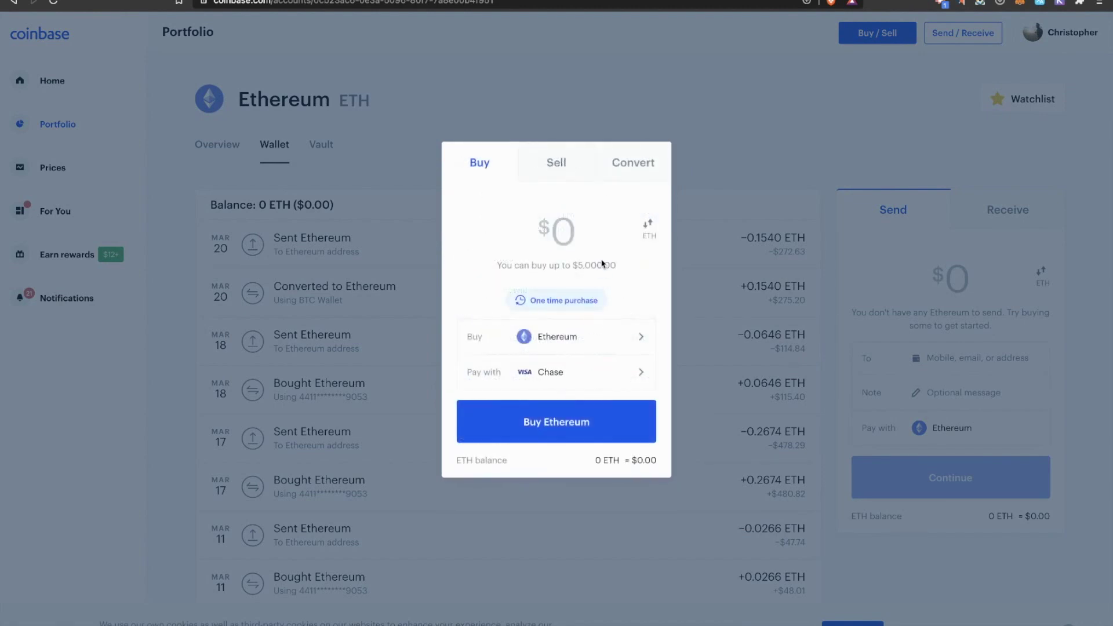
pyautogui.write('130')
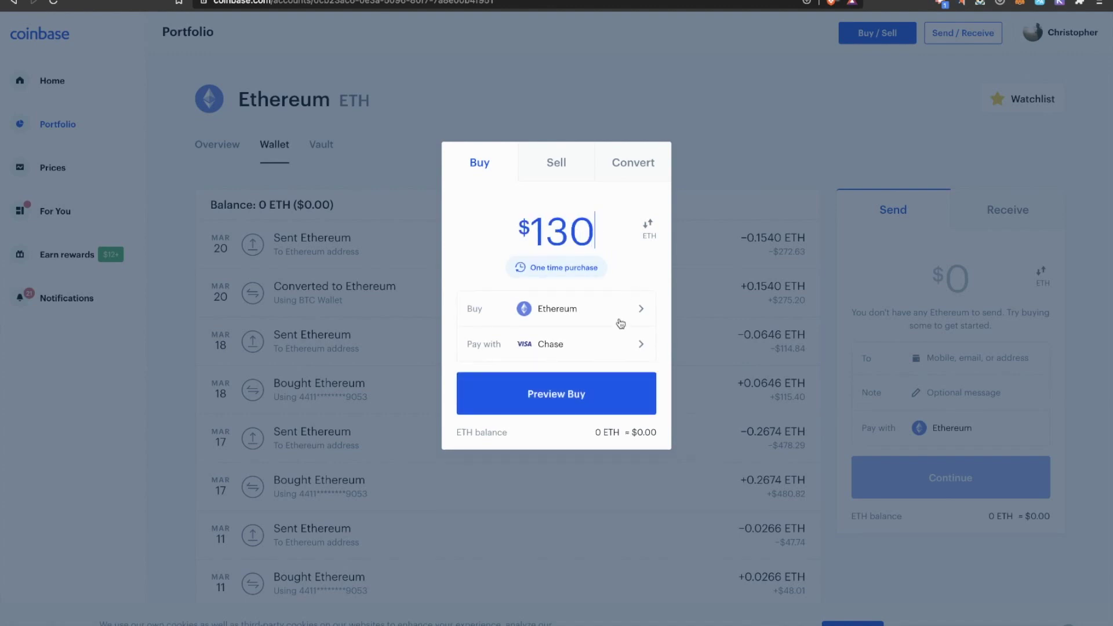
pyautogui.click(595, 400)
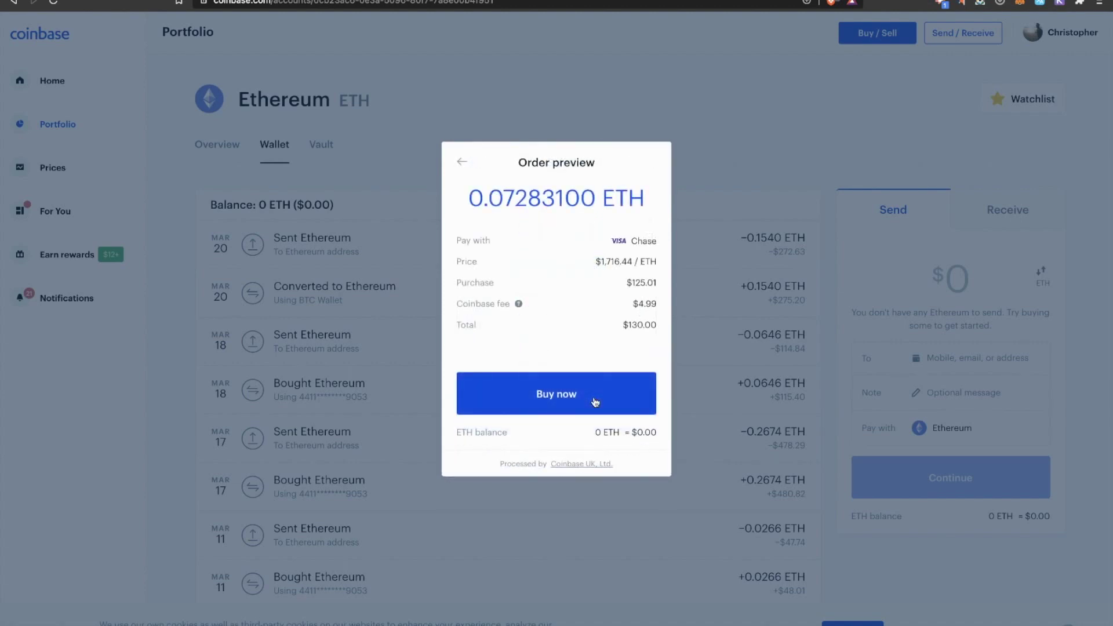
pyautogui.click(592, 401)
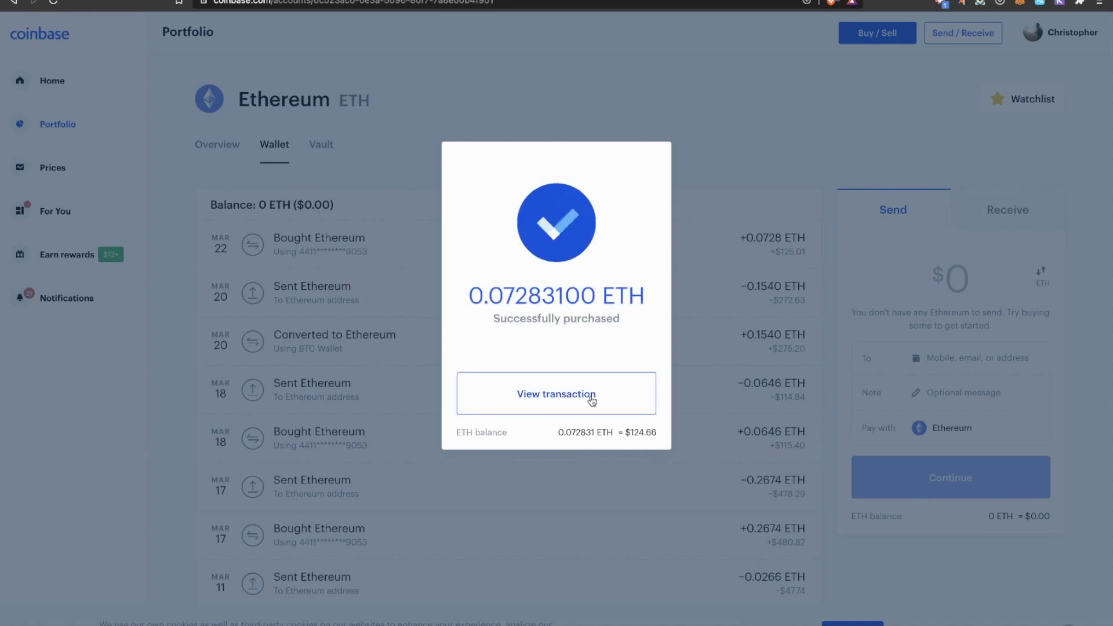
pyautogui.click(704, 192)
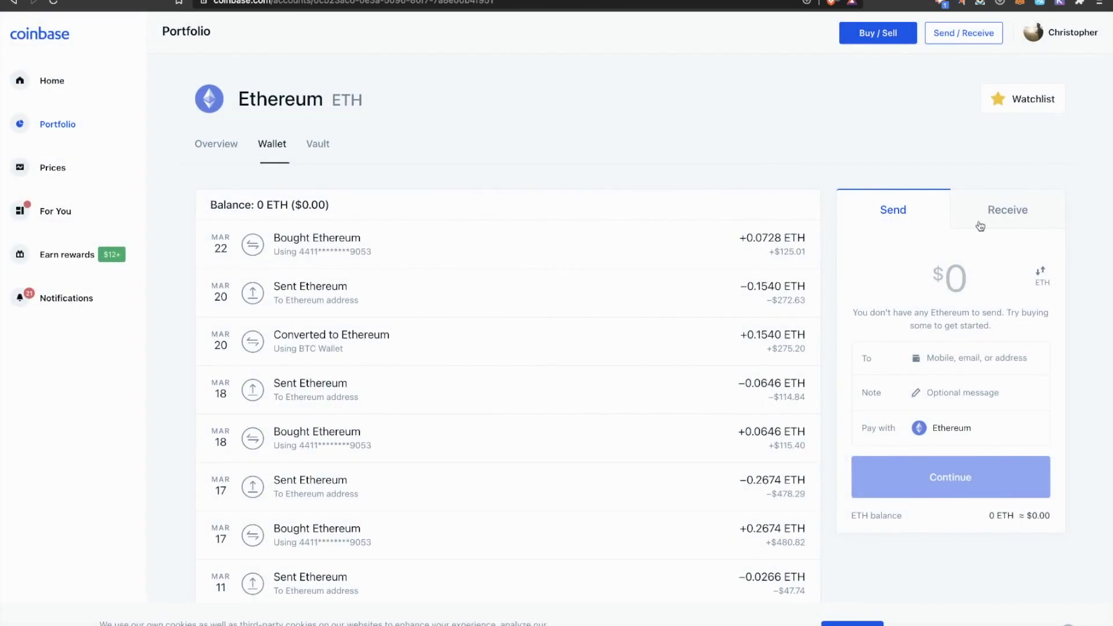
pyautogui.click(54, 3)
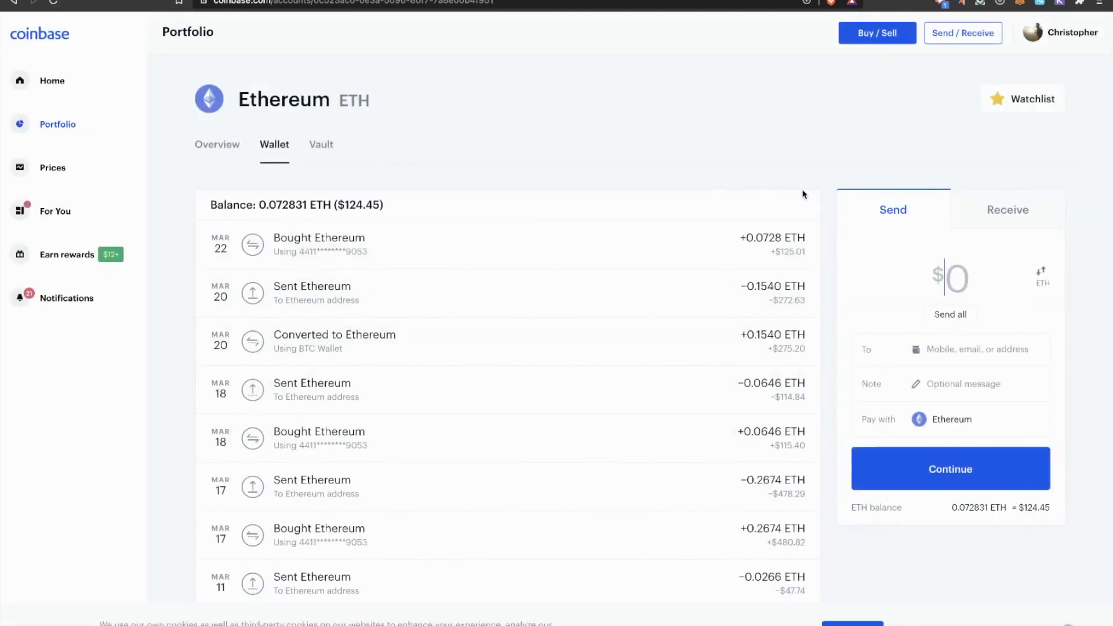
# Step: Send the whole 0.068925 ETH balance to the wallet, confirming with the 2-step verification code
pyautogui.click(957, 317)
pyautogui.click(957, 481)
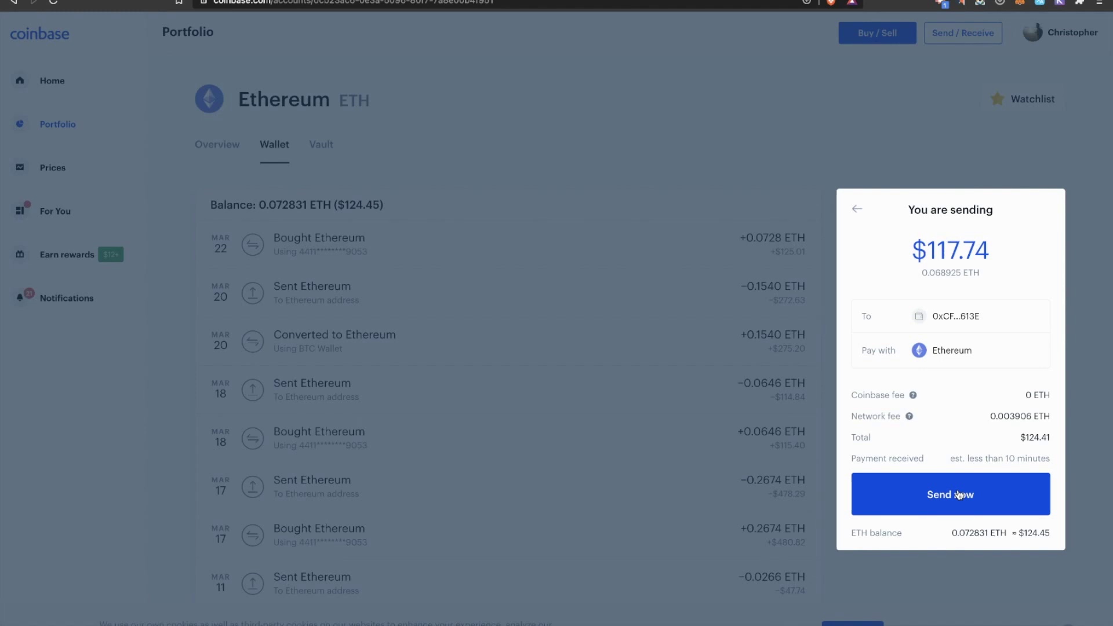
pyautogui.click(982, 490)
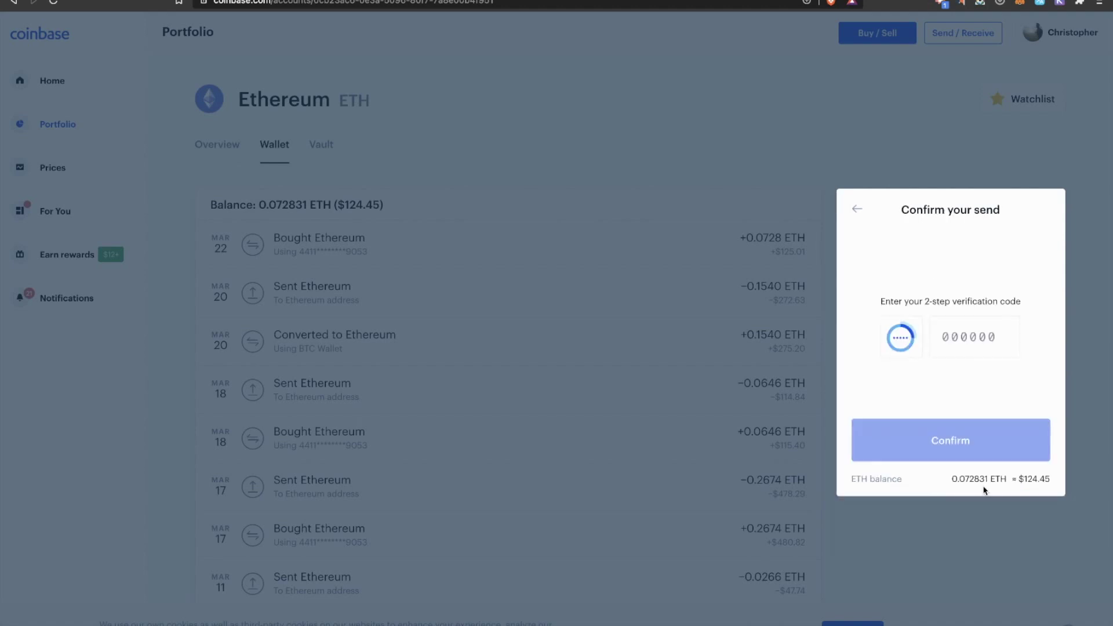
pyautogui.click(986, 330)
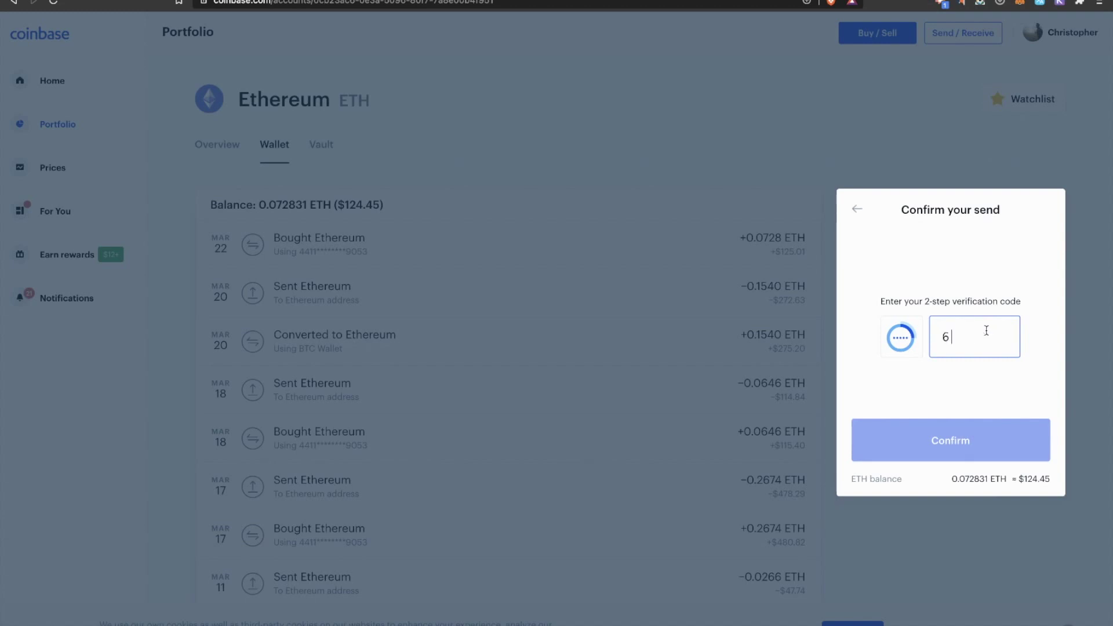
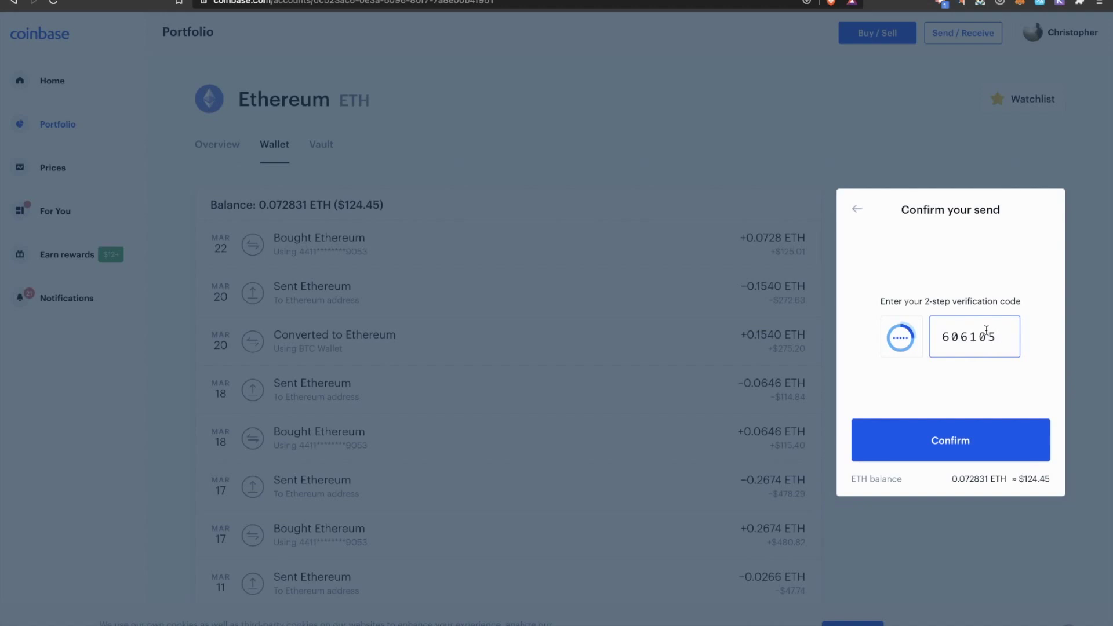
pyautogui.click(985, 442)
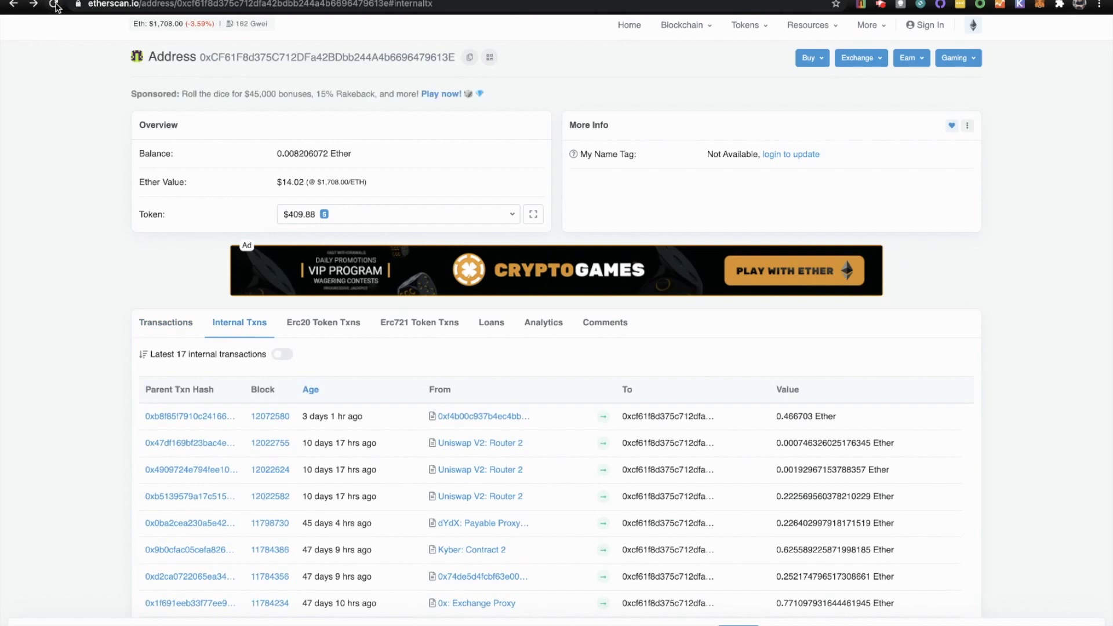
# Step: List the address's transactions and open the pending incoming 0.068925 Ether transfer
pyautogui.click(164, 328)
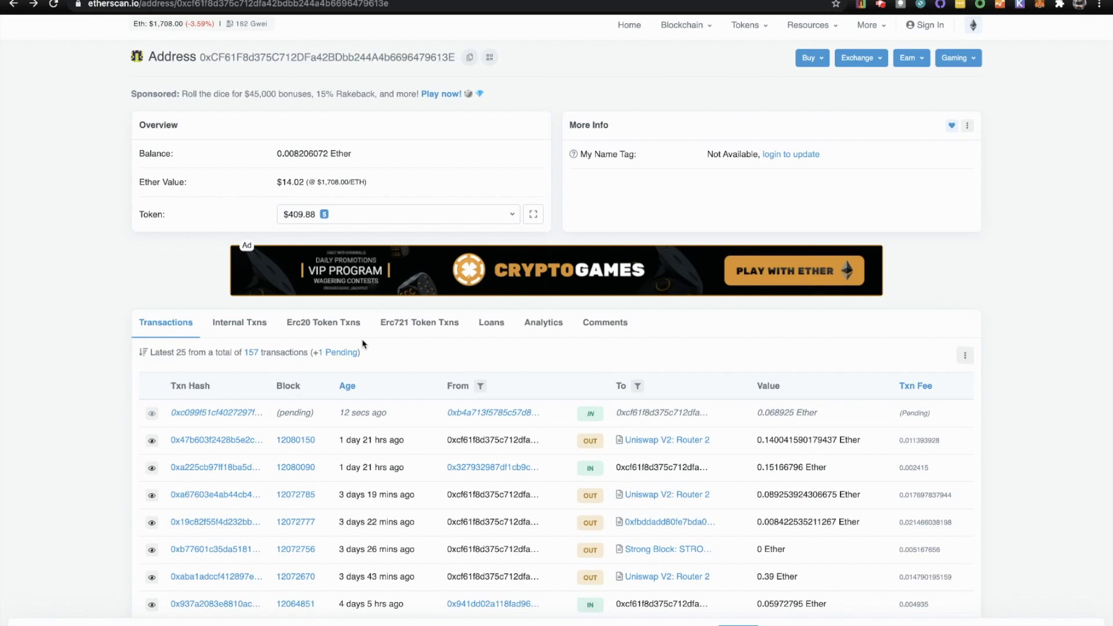
pyautogui.click(242, 412)
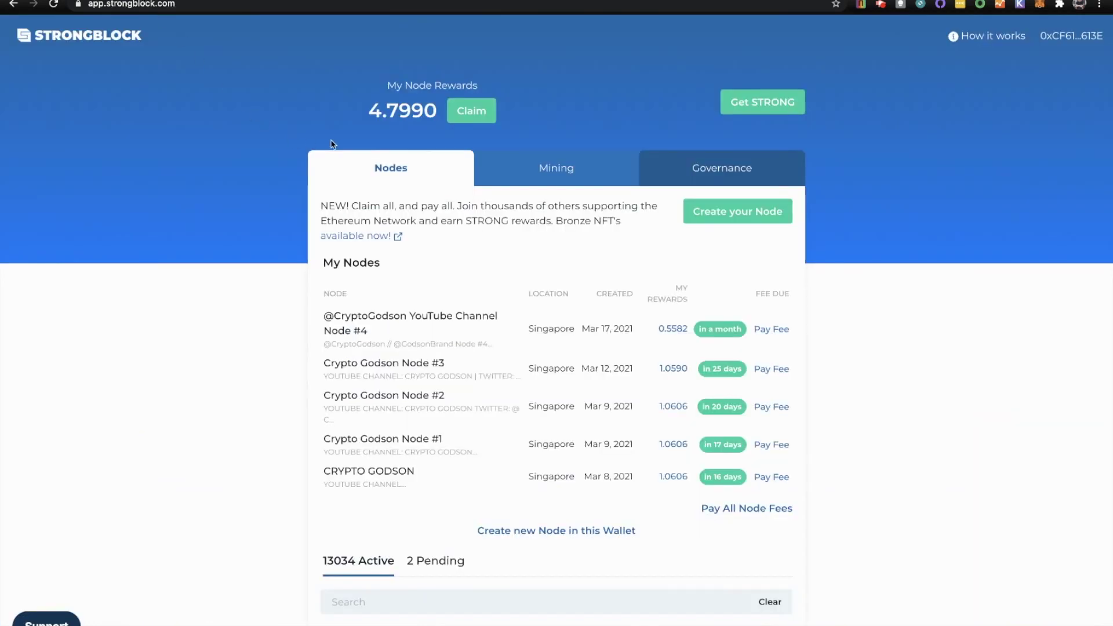
# Step: Claim the accumulated node rewards to My Wallet
pyautogui.click(472, 122)
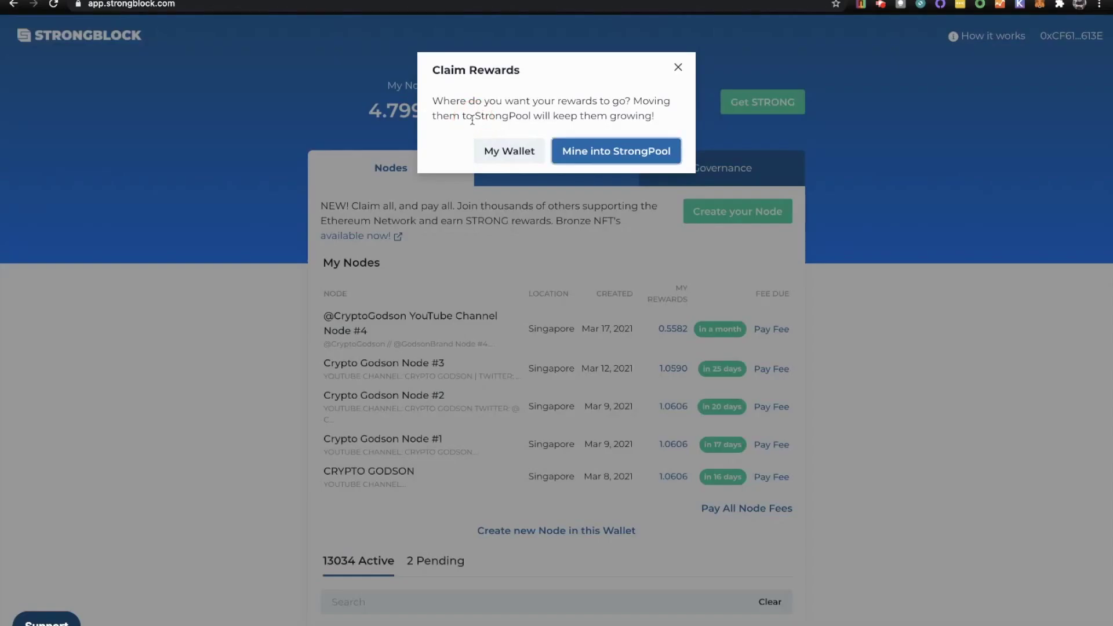
pyautogui.click(510, 148)
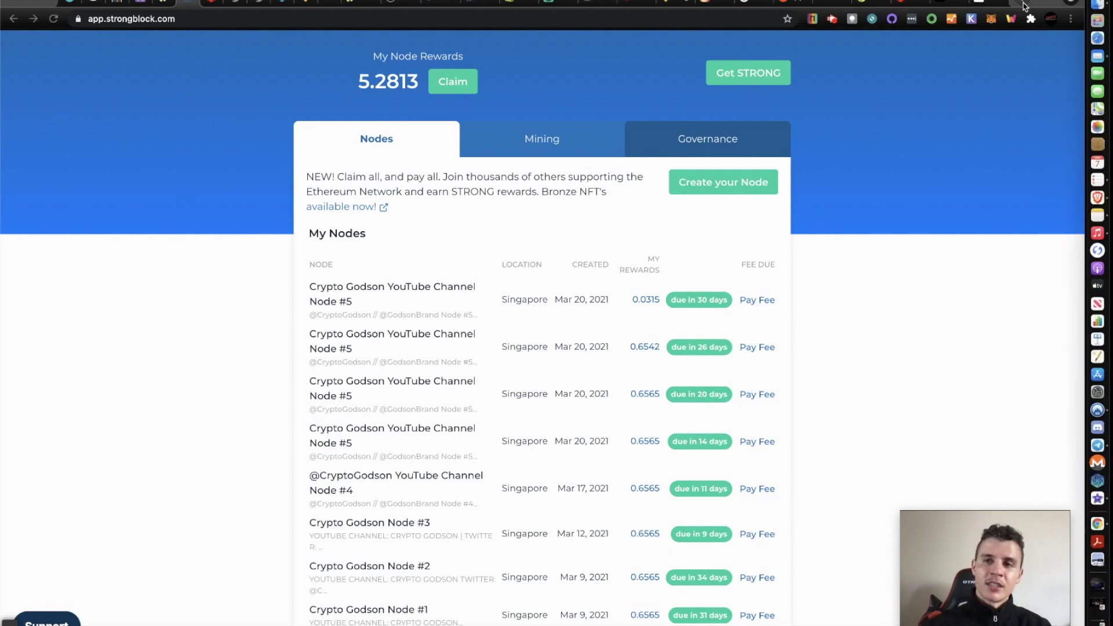
pyautogui.click(1023, 5)
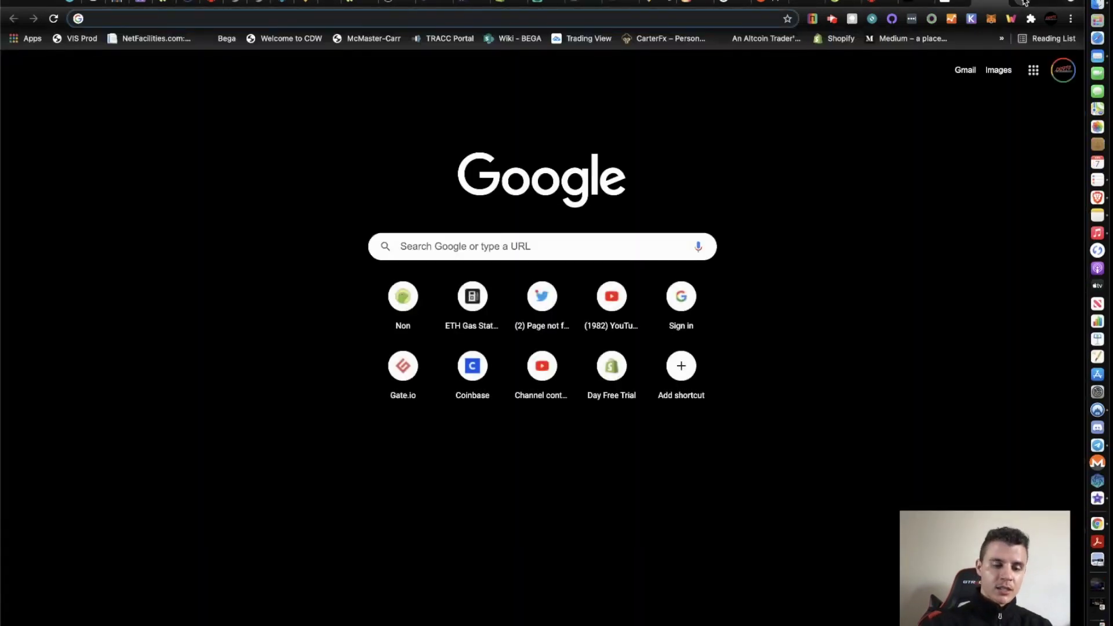
pyautogui.write('zoho')
pyautogui.press('BackSpace')
pyautogui.press('BackSpace')
pyautogui.press('BackSpace')
pyautogui.press('BackSpace')
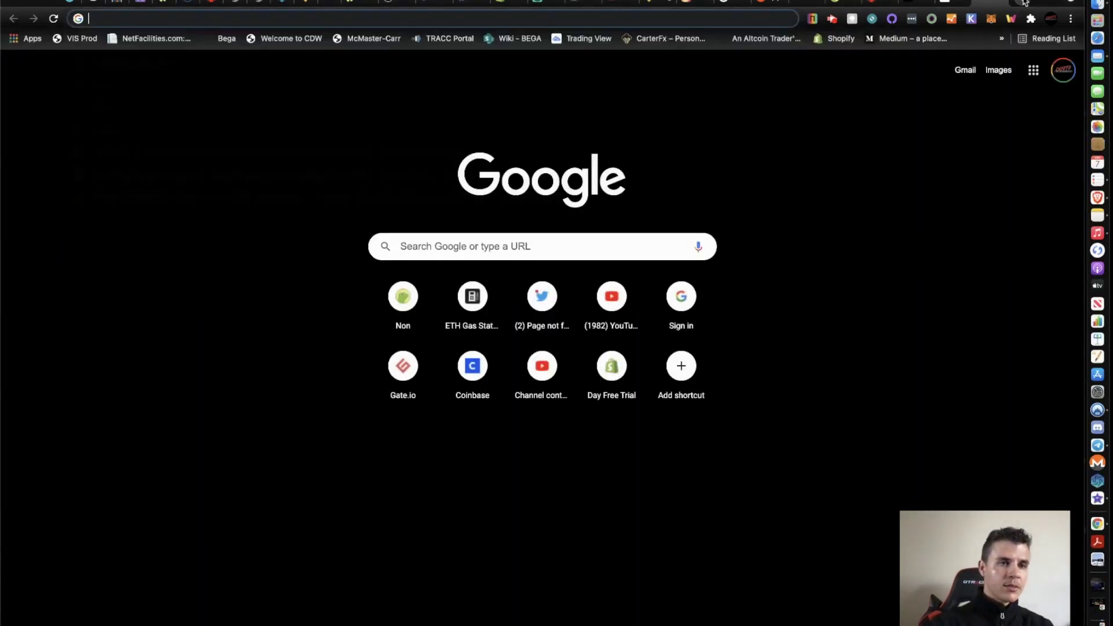
pyautogui.click(180, 4)
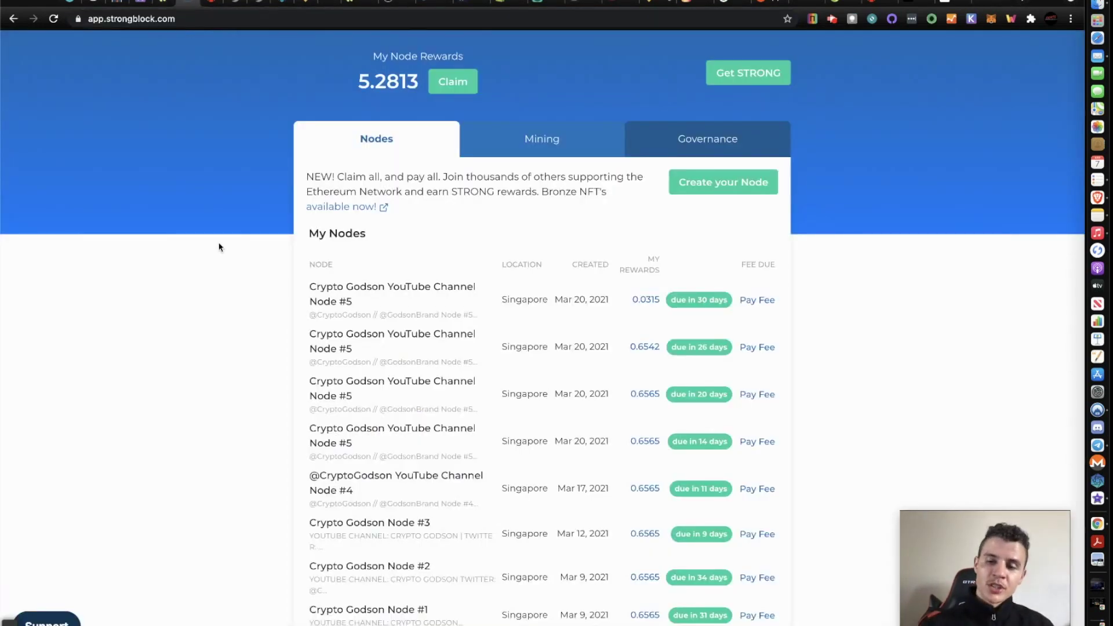